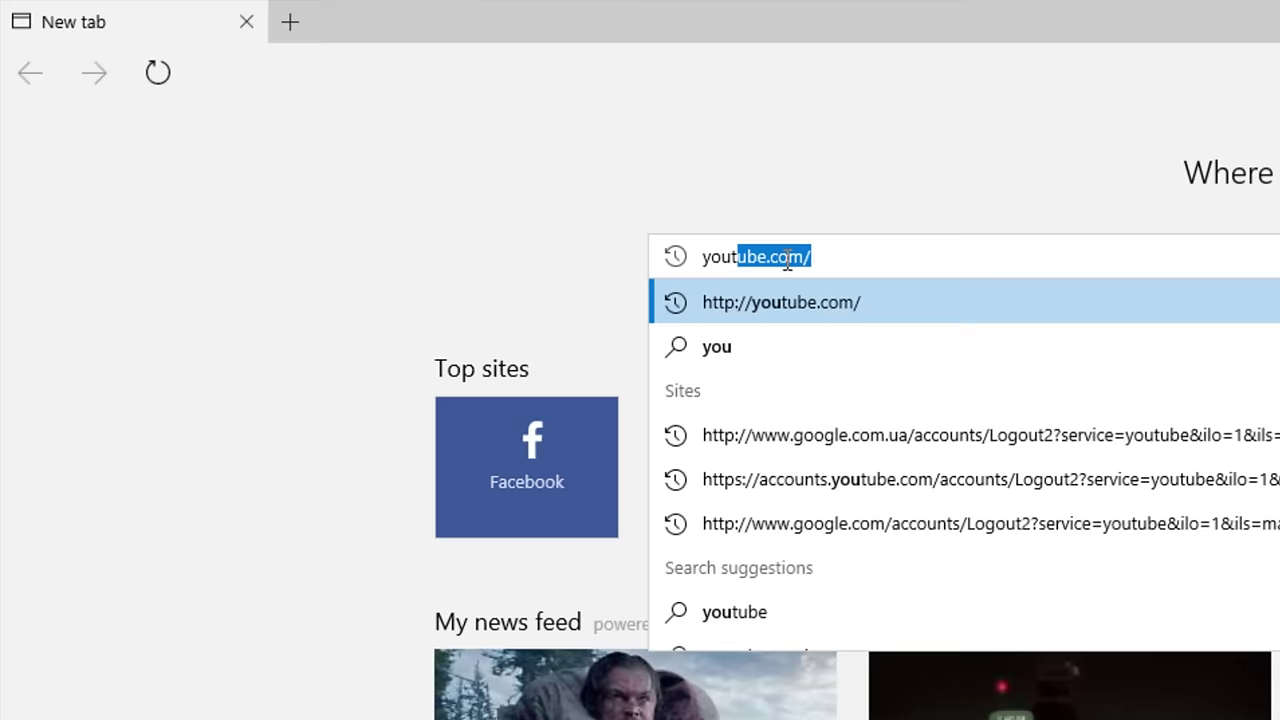
text(tube)
- Search YouTube for 'pipe dream' and play Robbie Maddison's Pipe Dream video
key(Return)
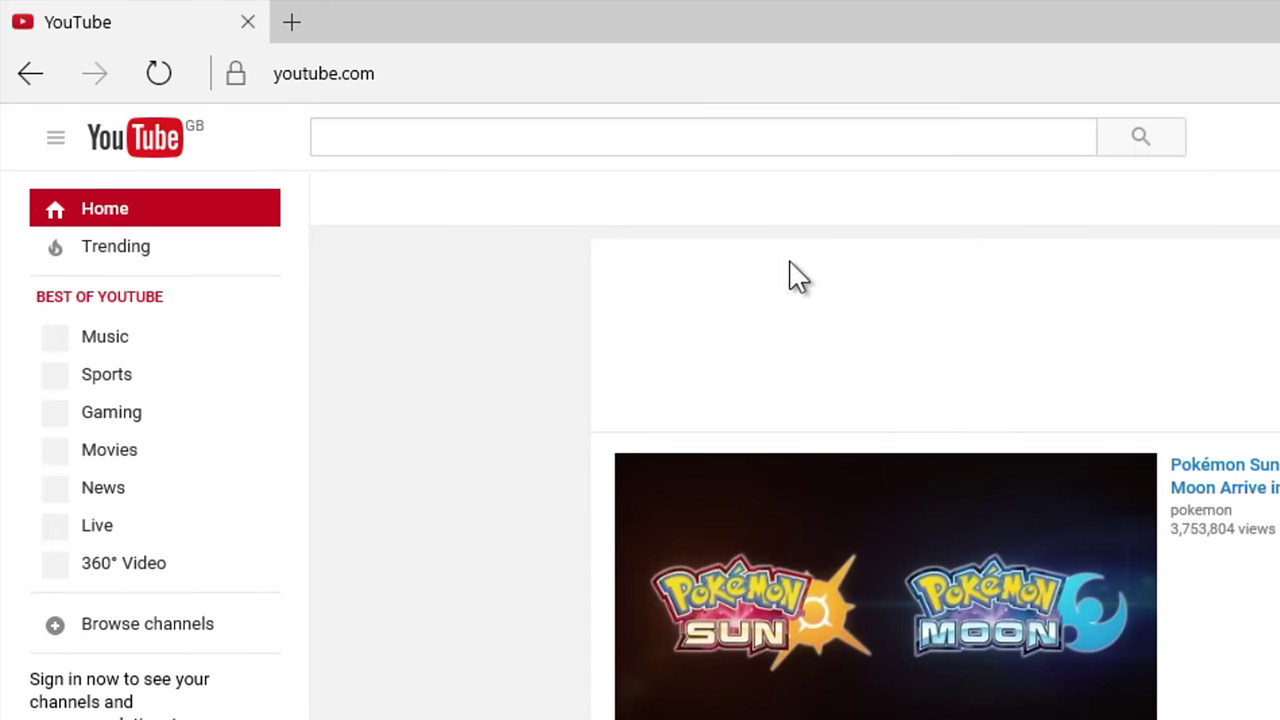
text(pipe dre)
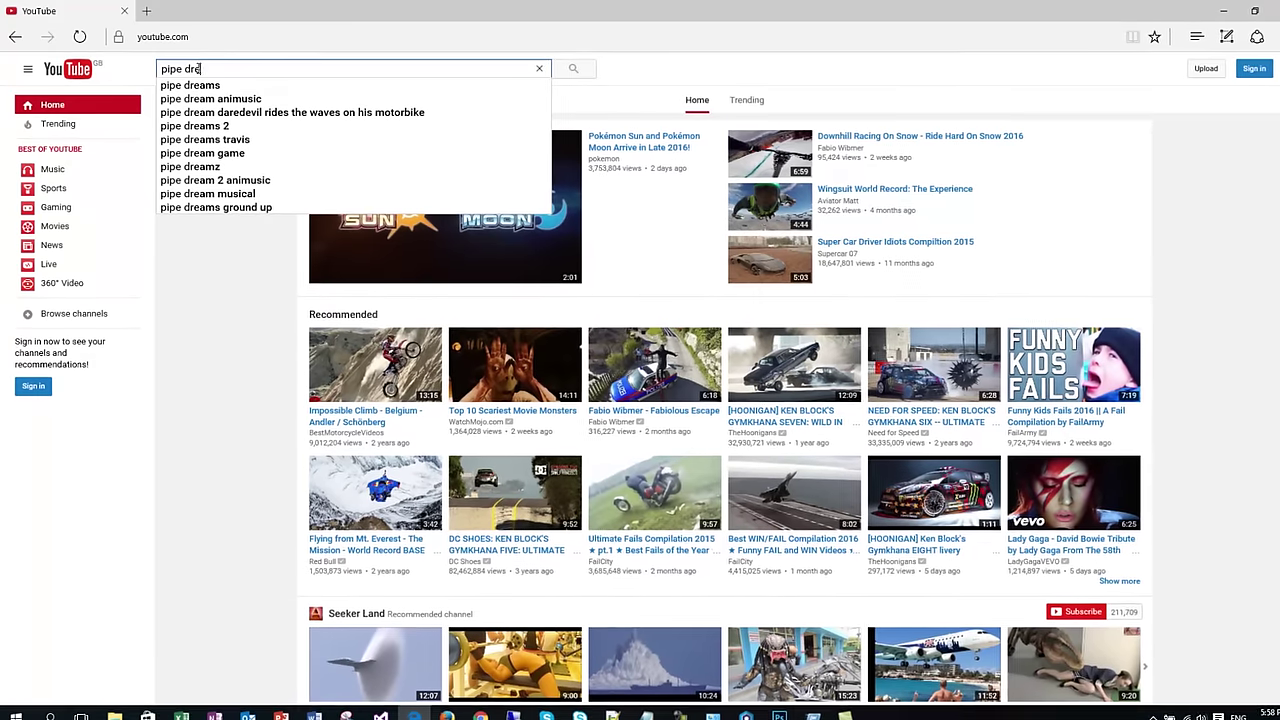
text(am)
key(Return)
click(432, 155)
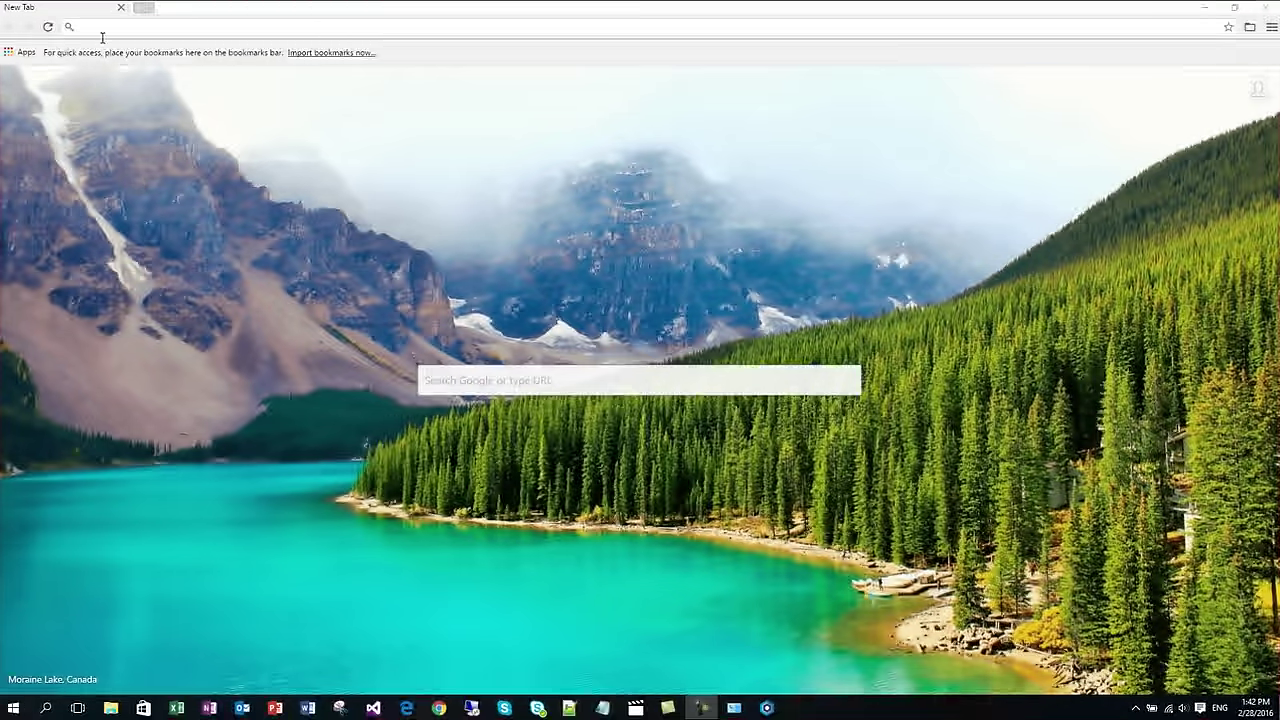
text(github.co)
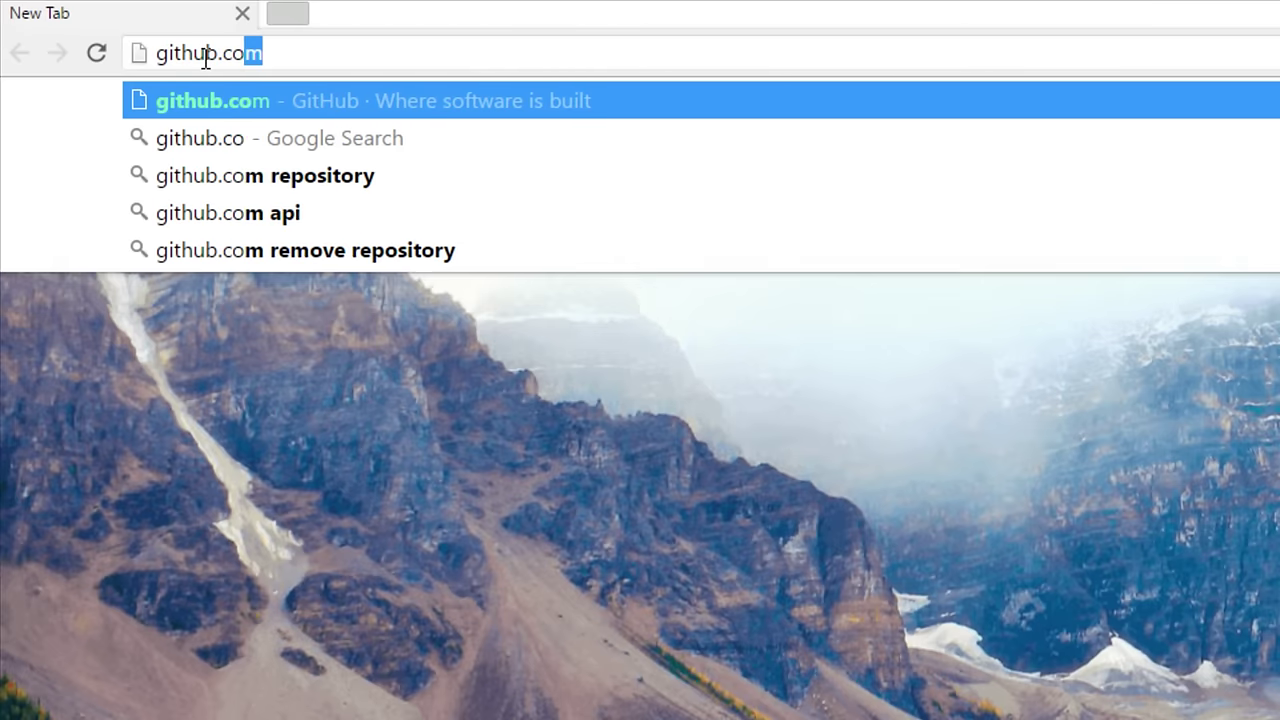
text(m)
- Load GitHub and preview it on iPhone 6 Plus, iPad mini, Nexus, then iPhone 6
key(Return)
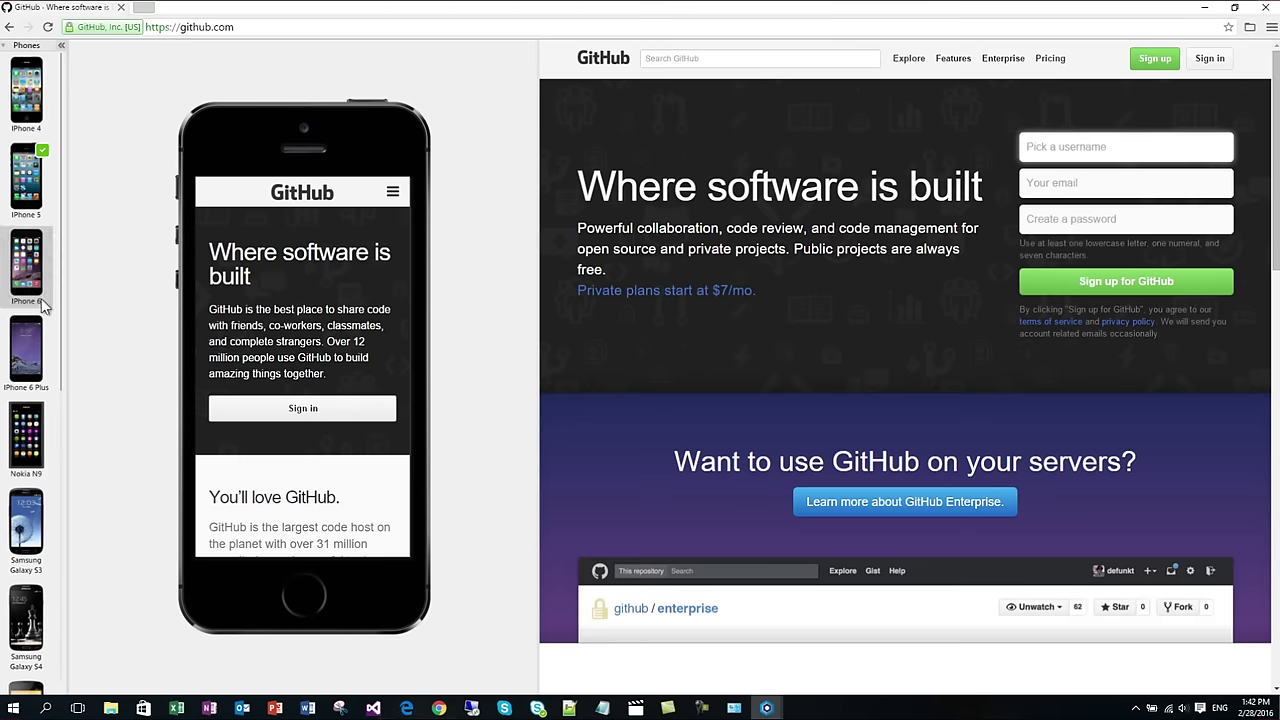
click(32, 332)
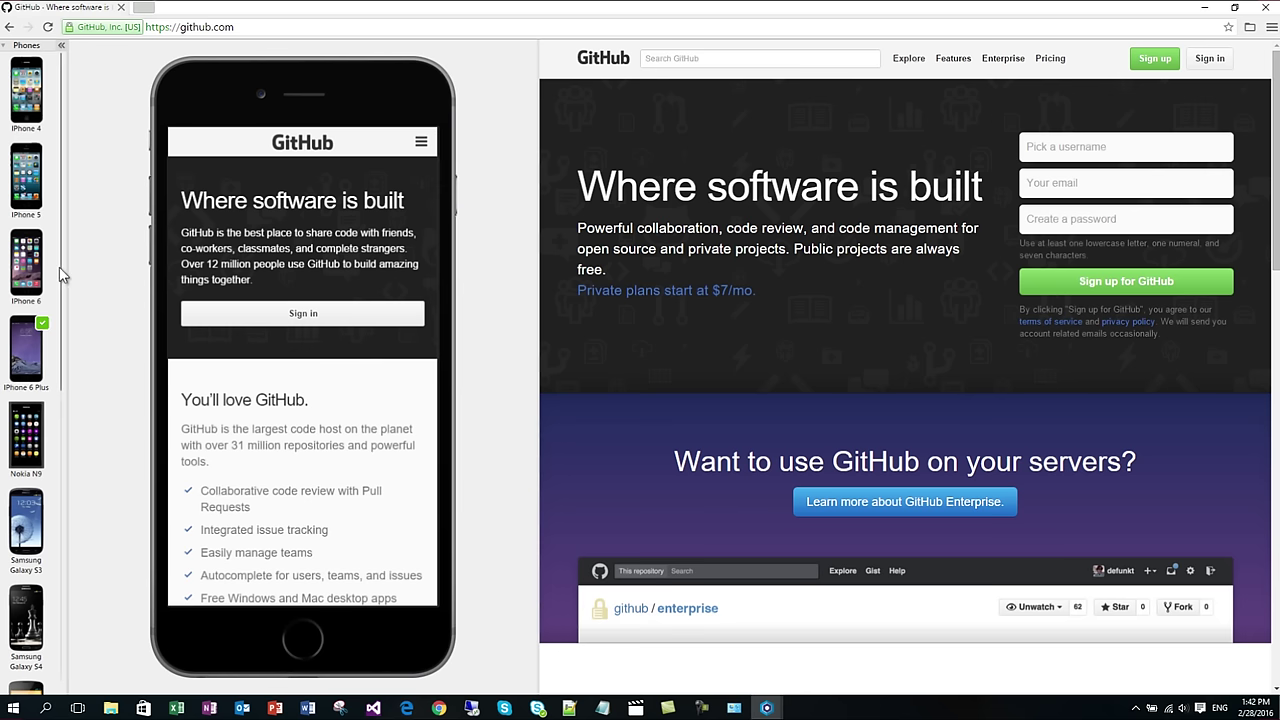
scroll(62, 300, down, 2)
scroll(58, 340, down, 3)
scroll(58, 340, down, 2)
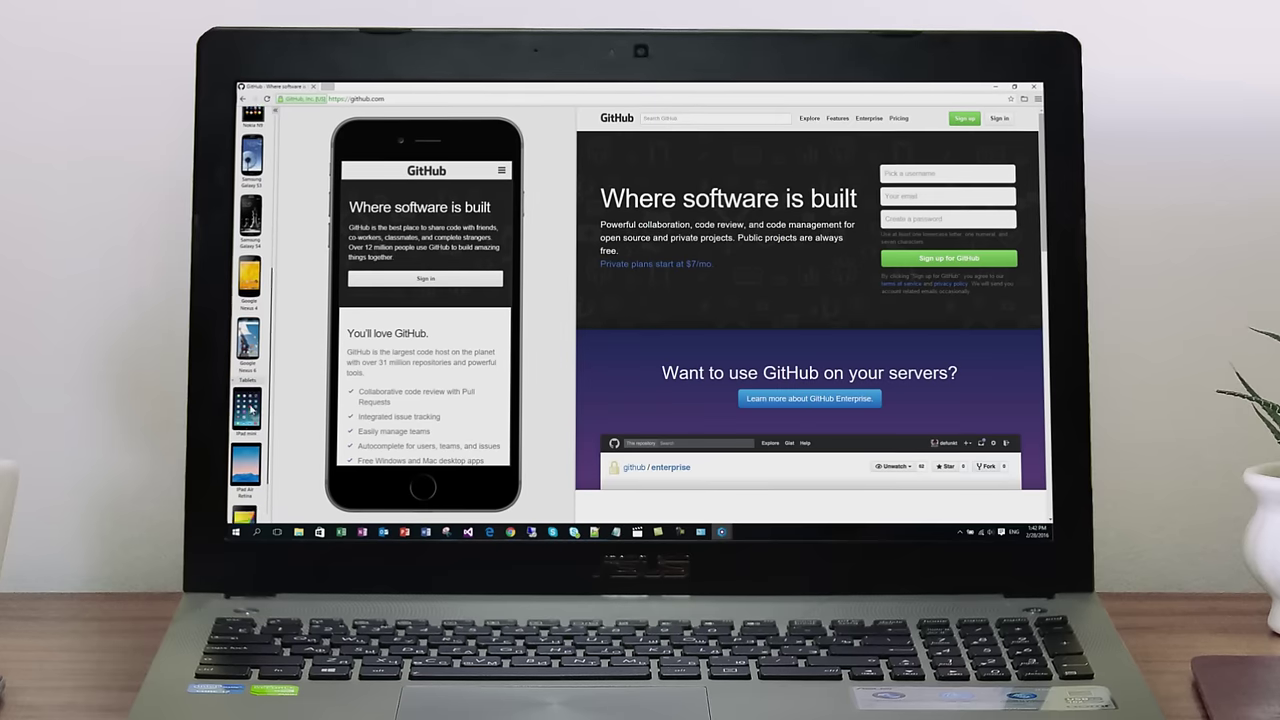
scroll(252, 409, down, 2)
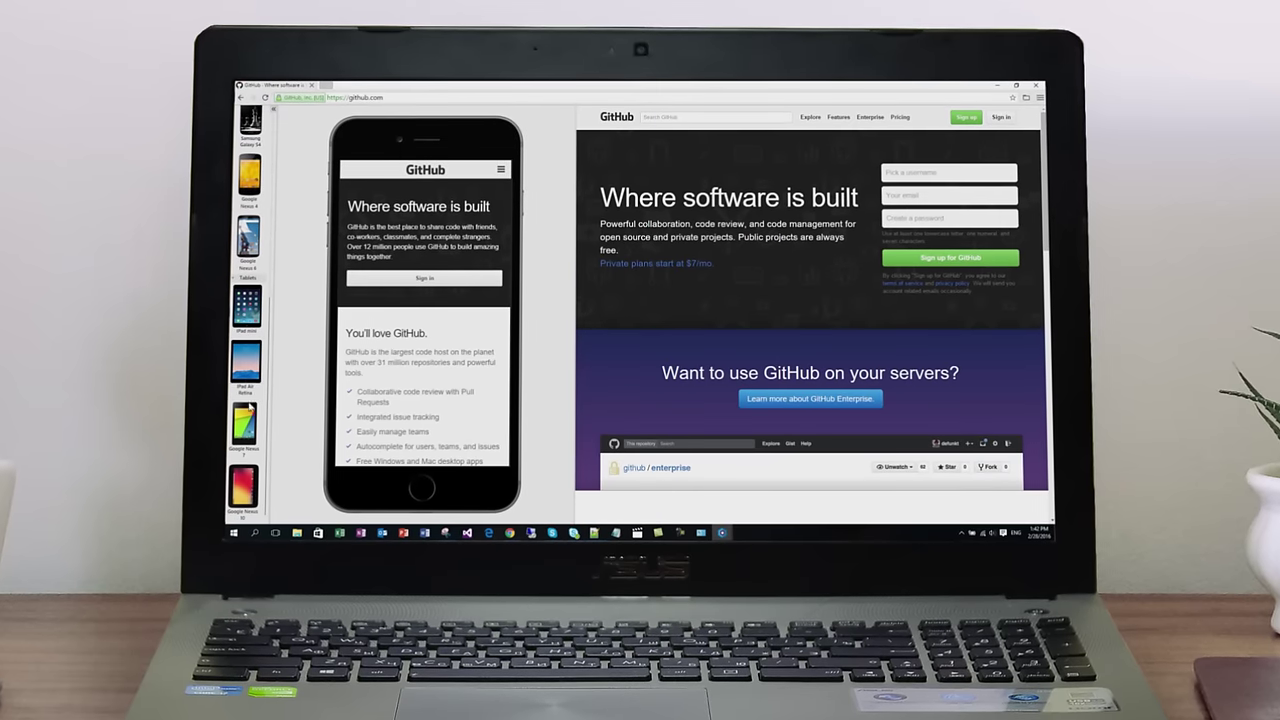
click(249, 311)
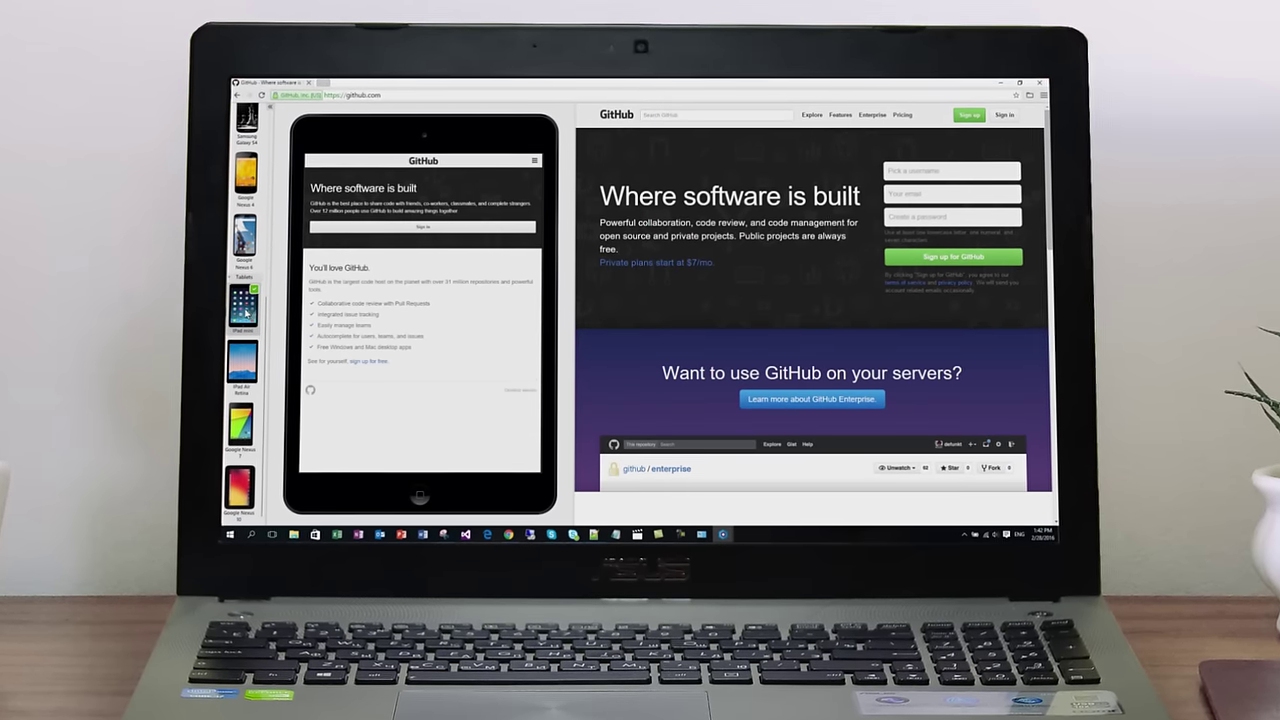
click(245, 457)
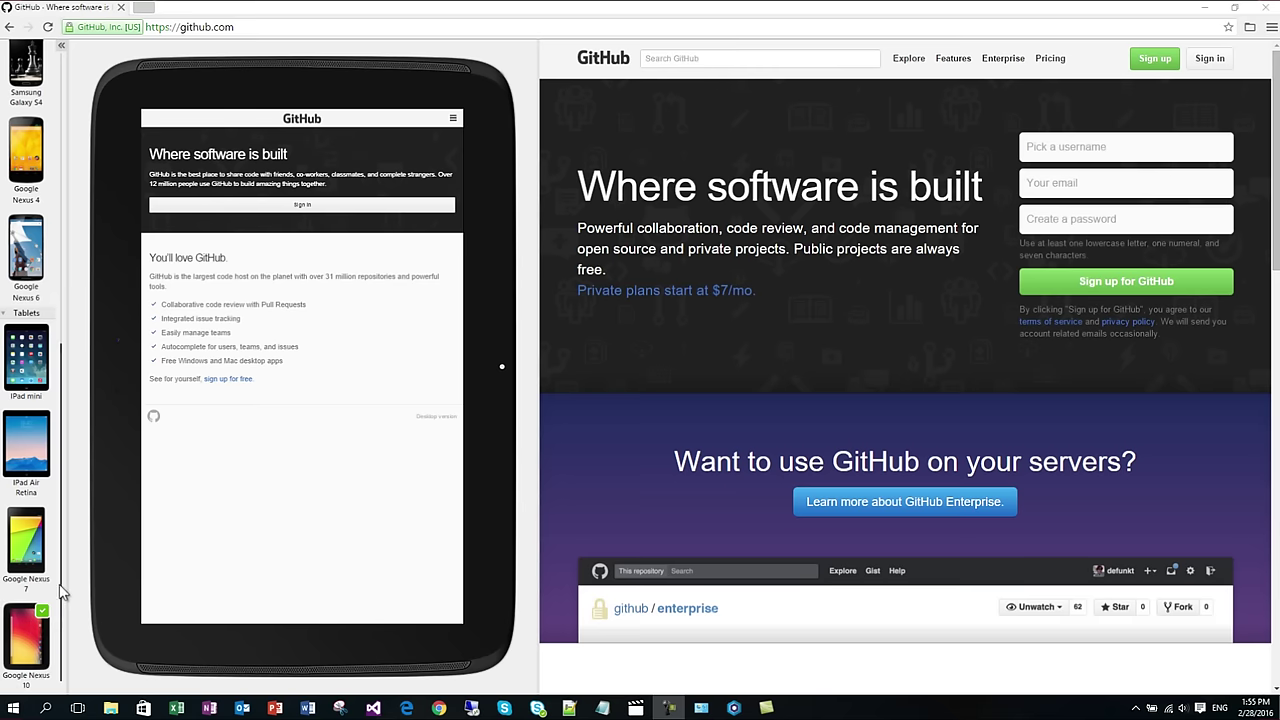
drag(60, 592, 62, 268)
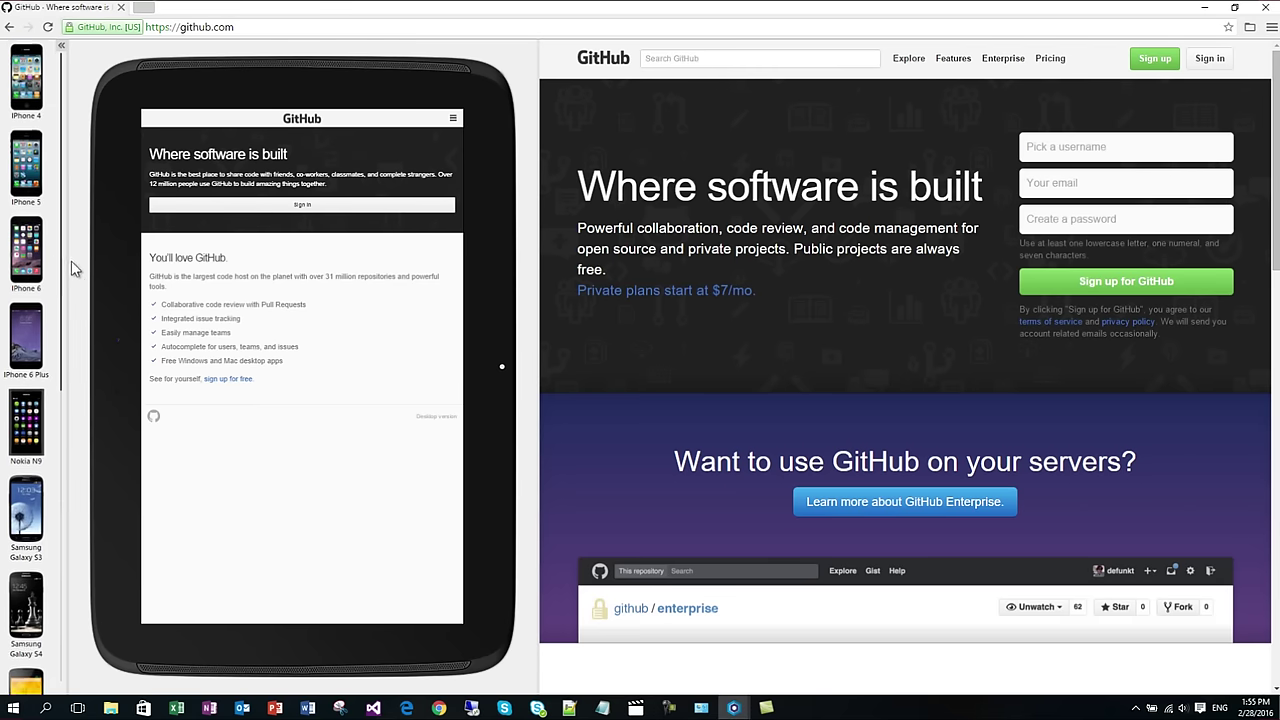
click(33, 276)
- Load localhost:16716 and save main.css with the dark background colour changed to #a94263
click(204, 27)
text(localhost:16716)
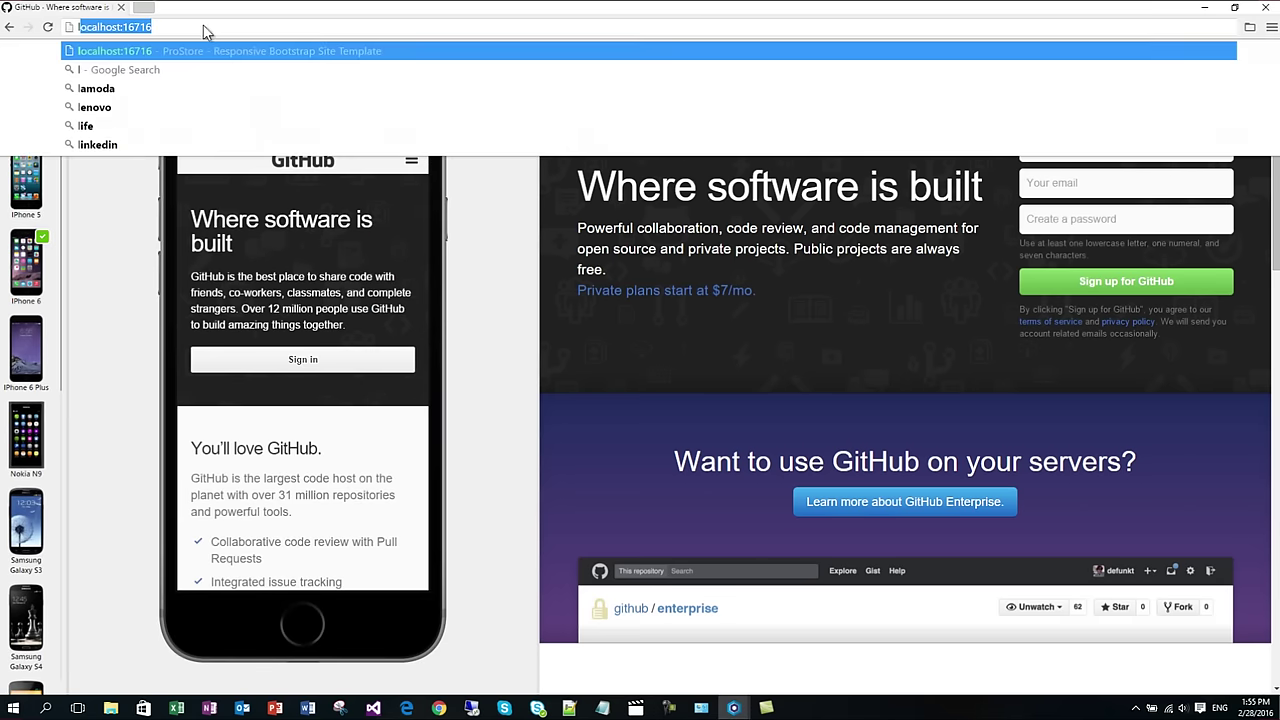
key(Return)
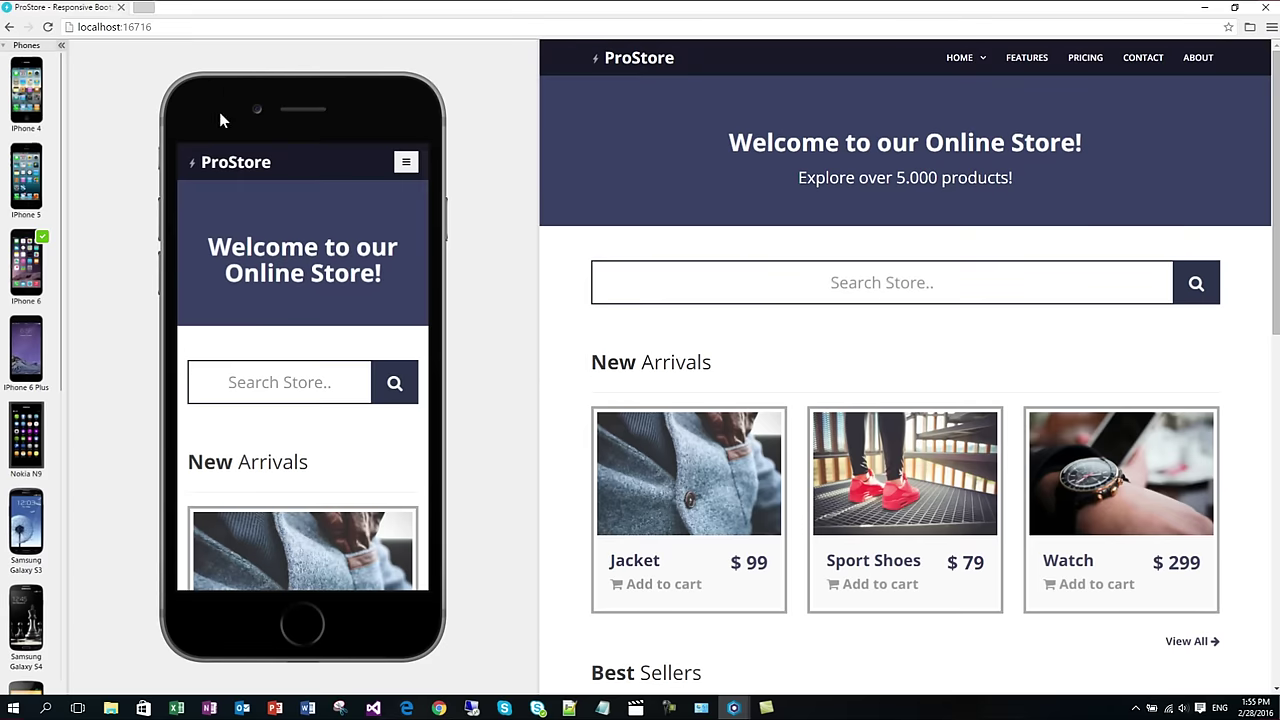
click(373, 708)
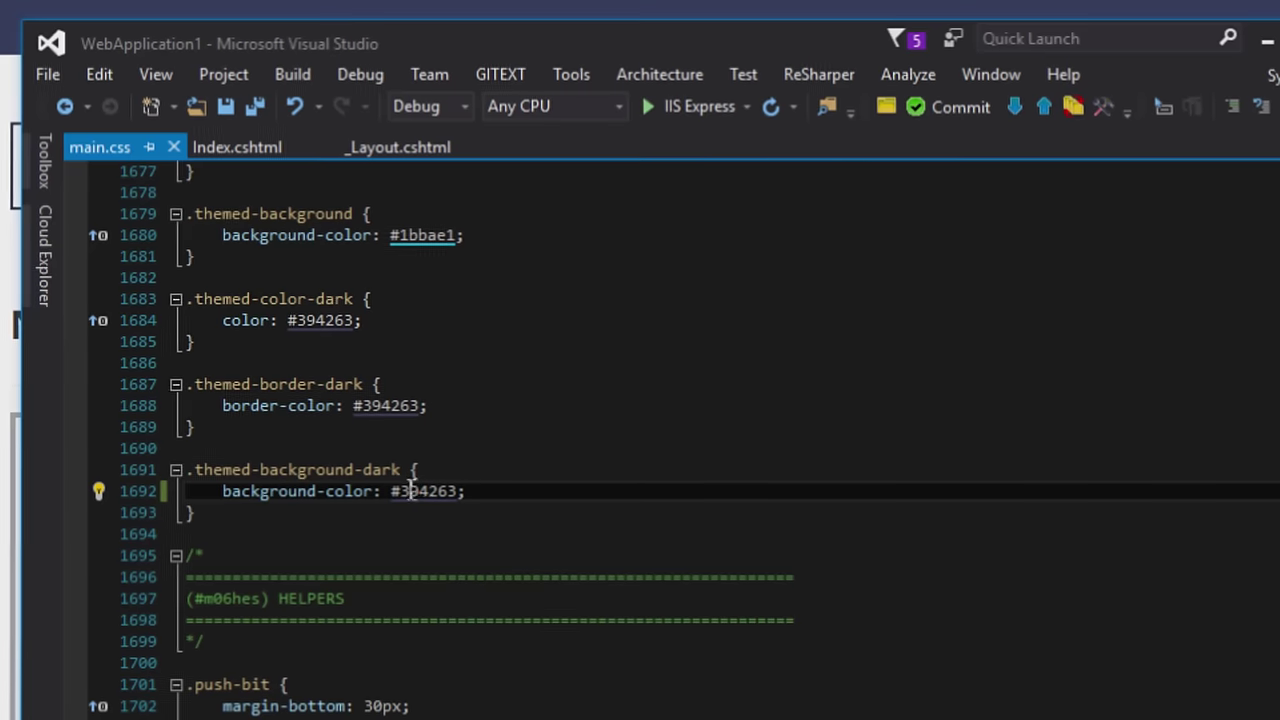
key(BackSpace)
text(a)
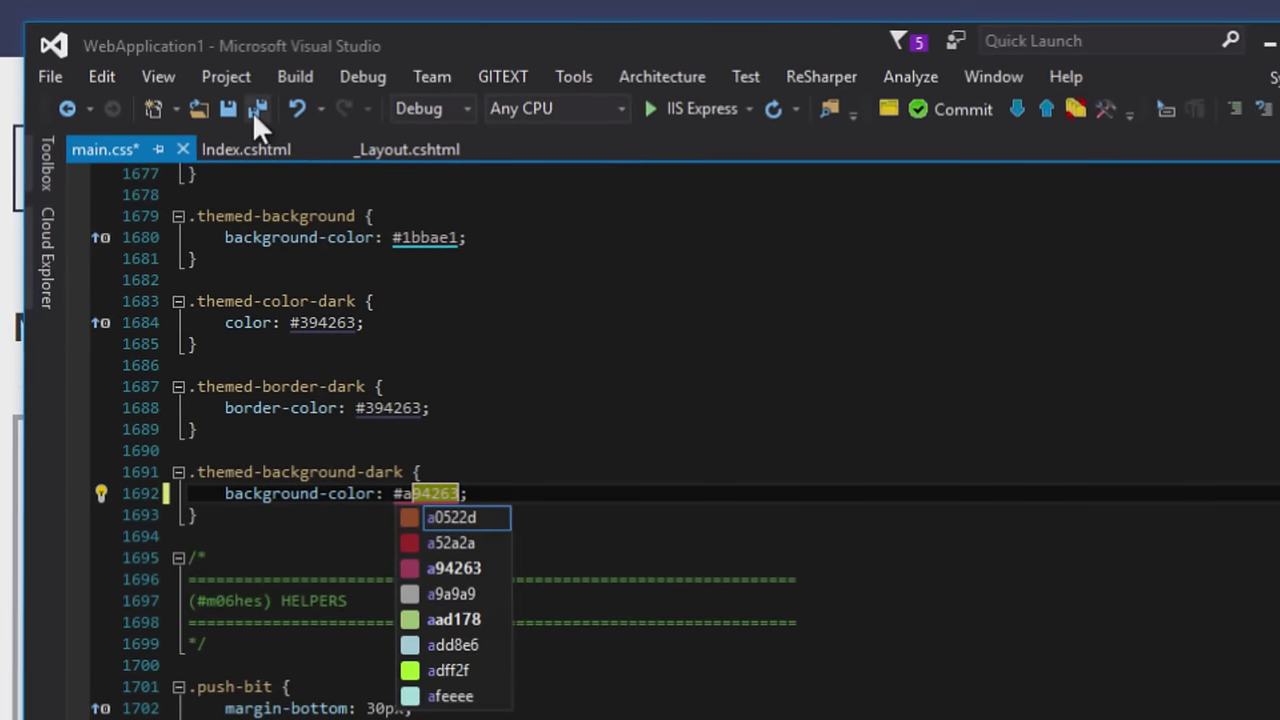
click(252, 110)
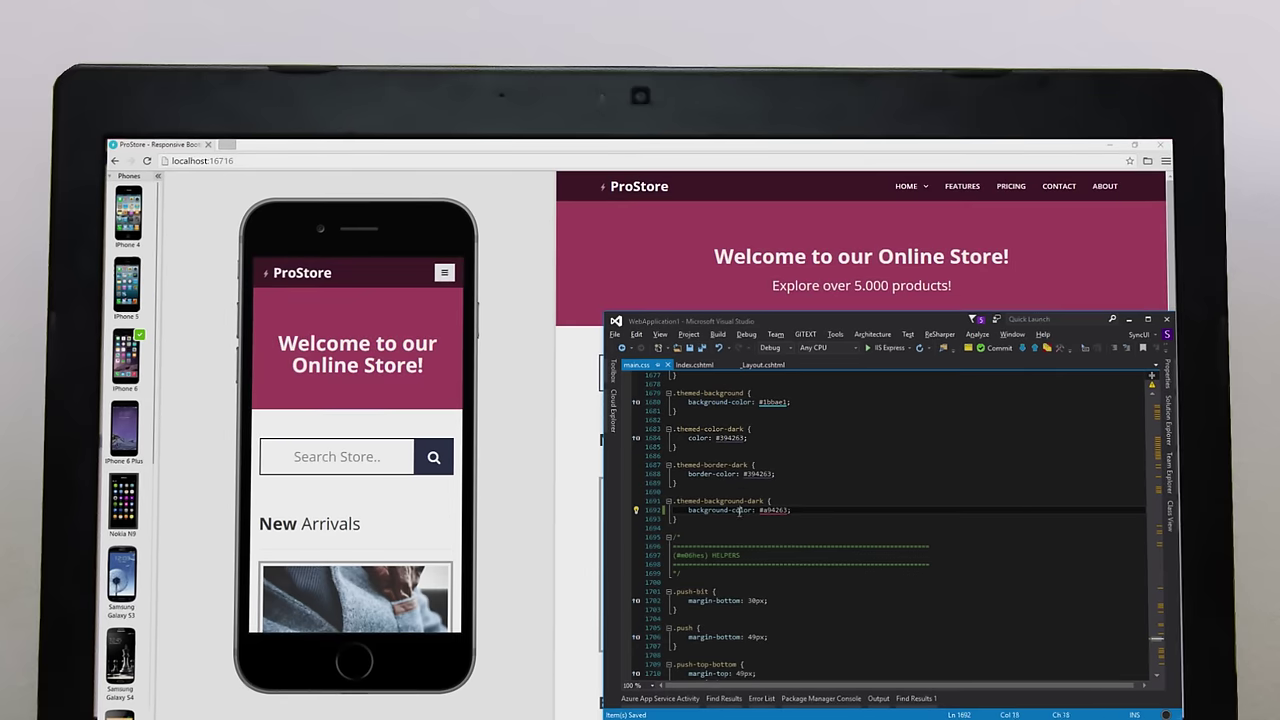